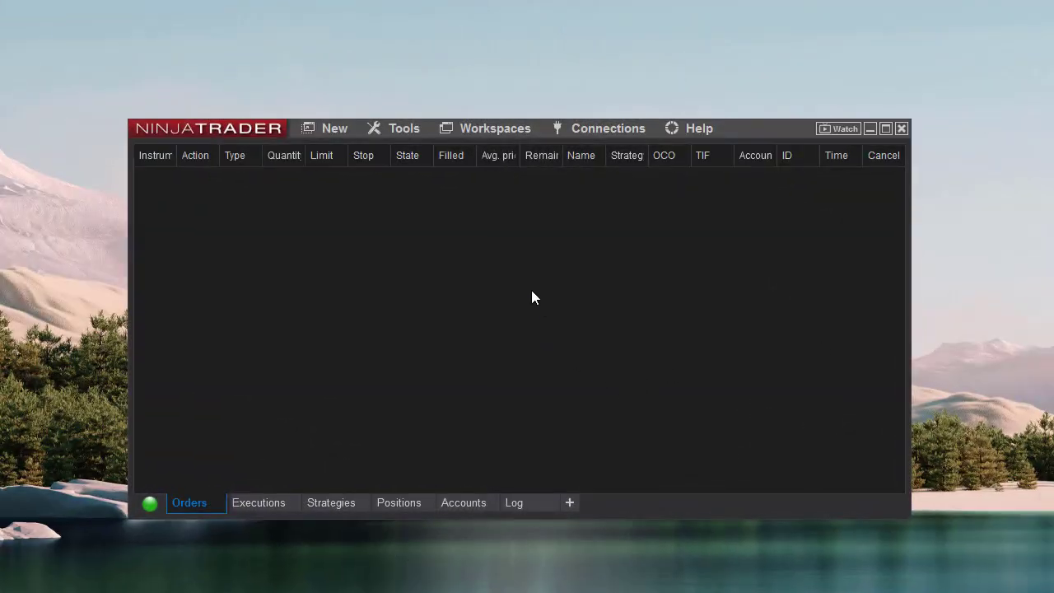
Step: Open the AFT8-SFG Breakout Trader-0000B workspace
left_click(478, 128)
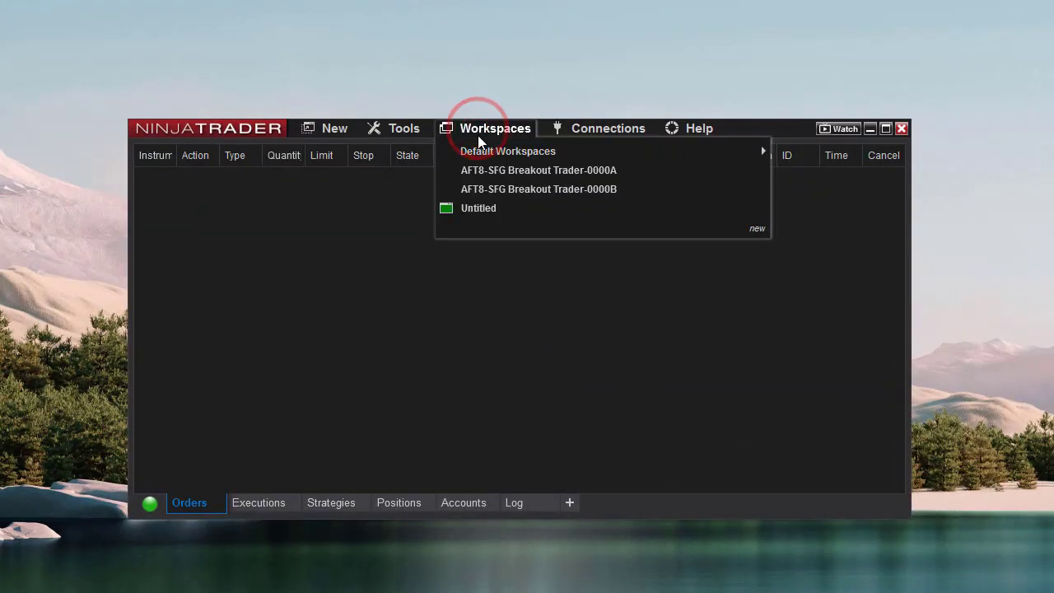
left_click(530, 189)
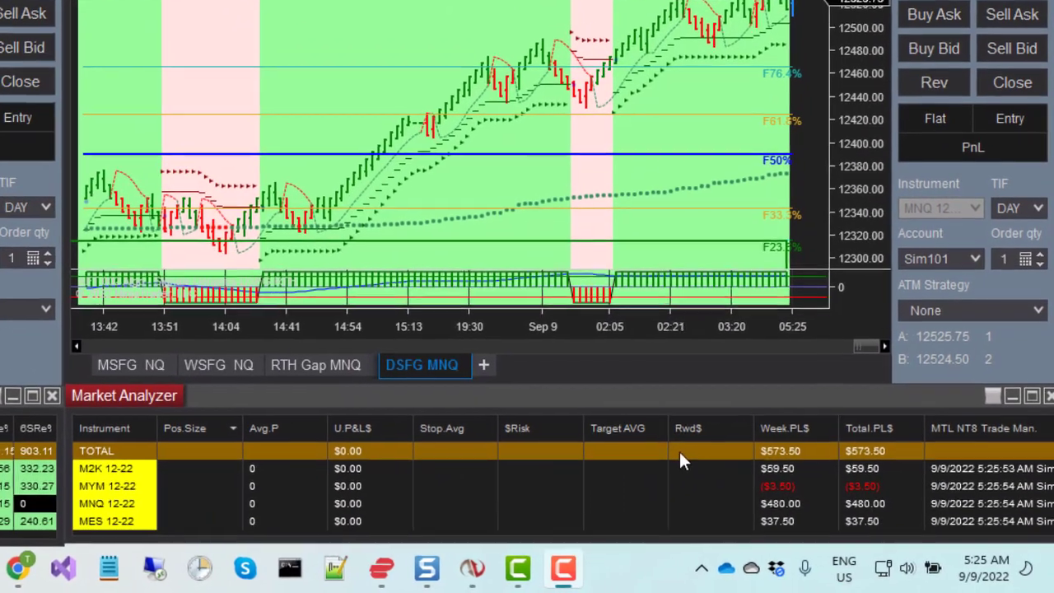
Step: Open the column settings of the Market Analyzer with the profit and risk columns and select the configured MTL NT8 Trade Man. column
left_click(681, 450)
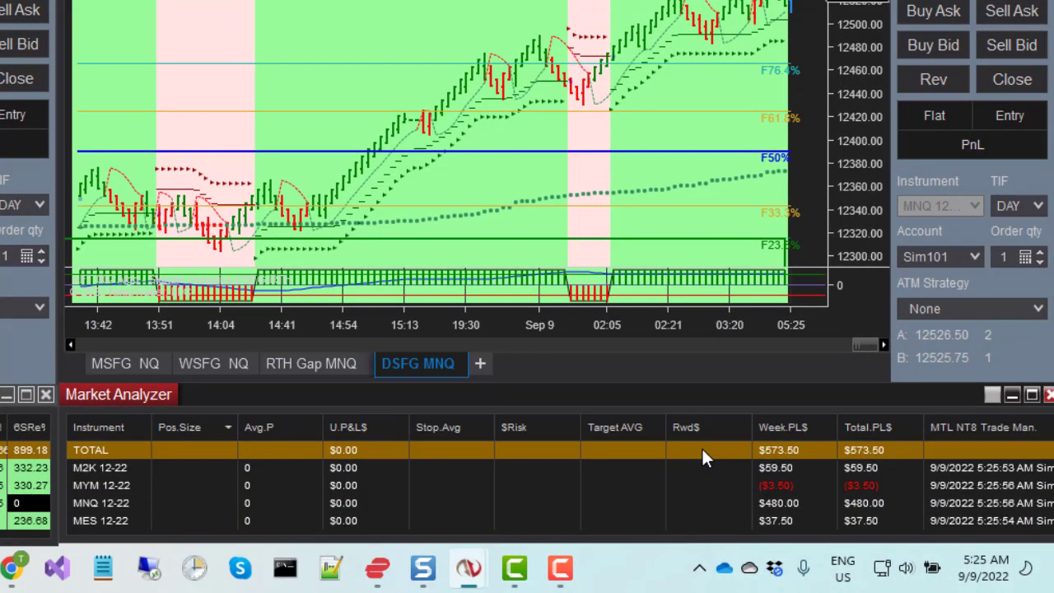
right_click(702, 450)
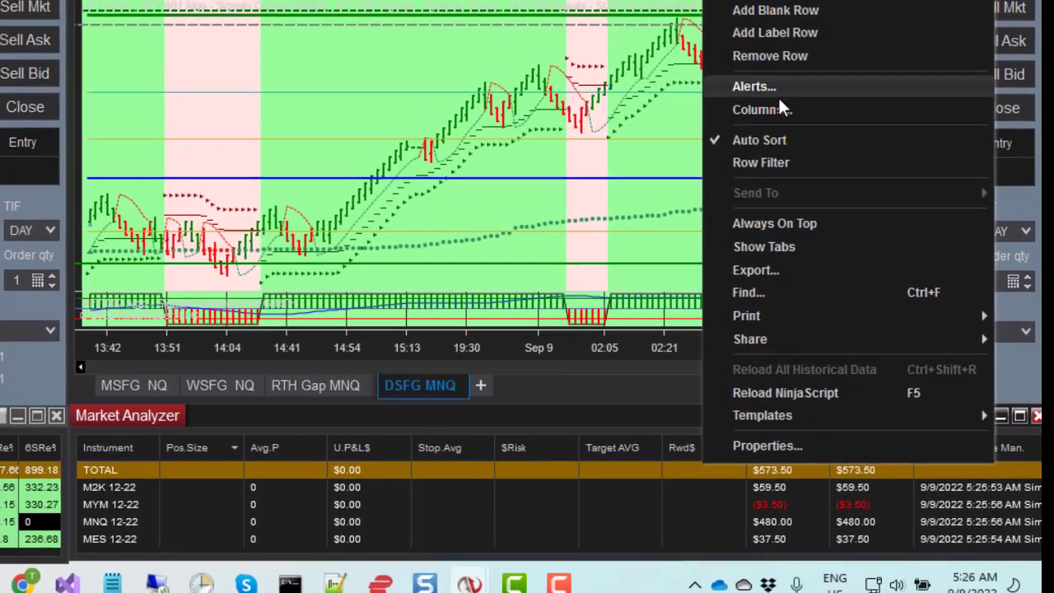
left_click(774, 110)
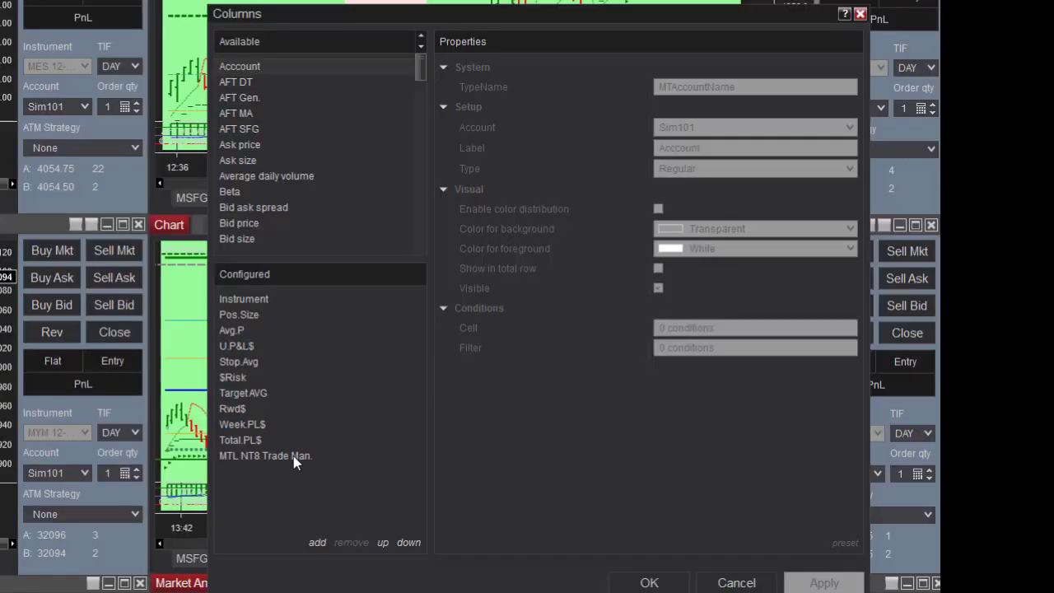
left_click(293, 456)
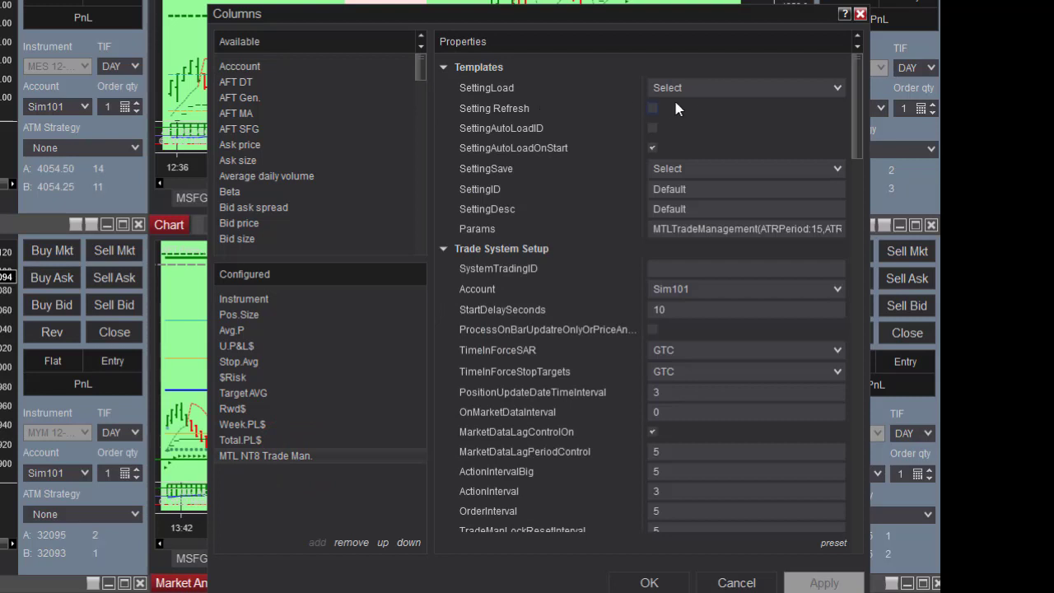
Step: Look at the saved setting files offered by SettingLoad, including Default.json, without loading any
left_click(700, 87)
left_click(704, 121)
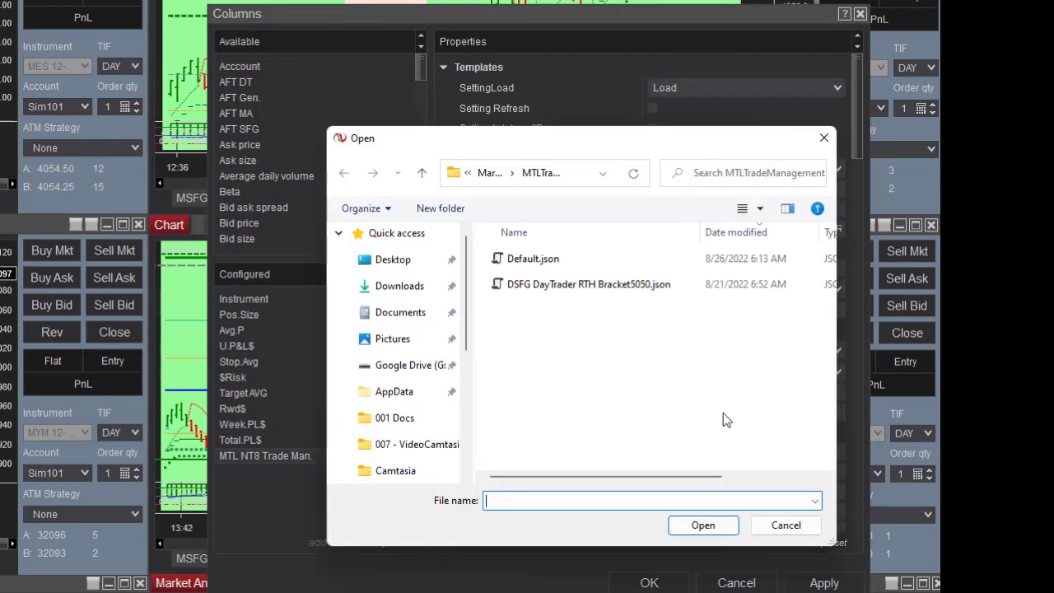
left_click(525, 262)
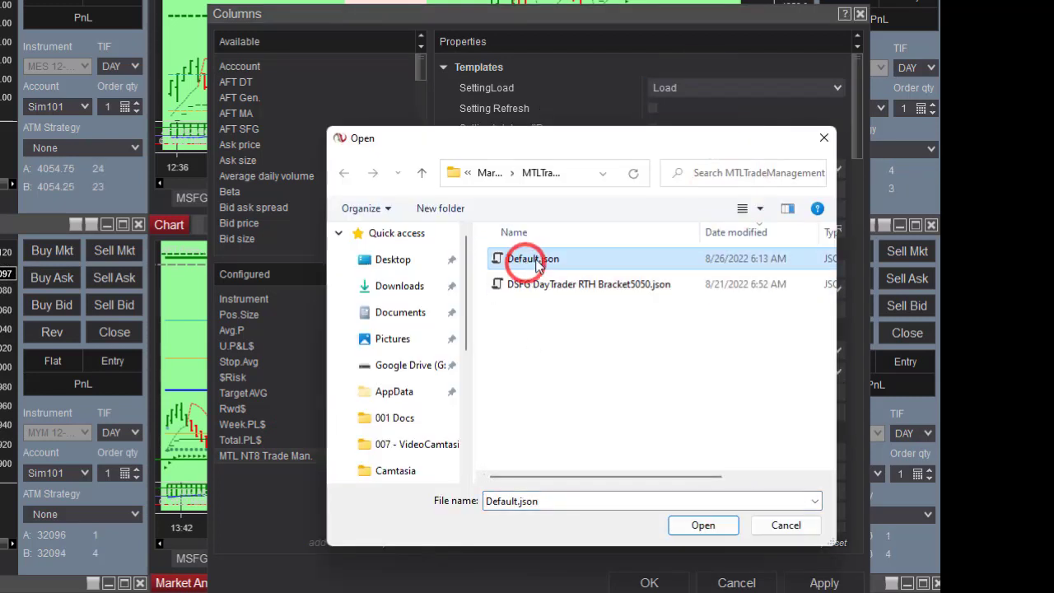
left_click(779, 527)
Step: Review the Trade System Setup properties of the MTL NT8 Trade Man. column, including its Account choice
left_click(472, 69)
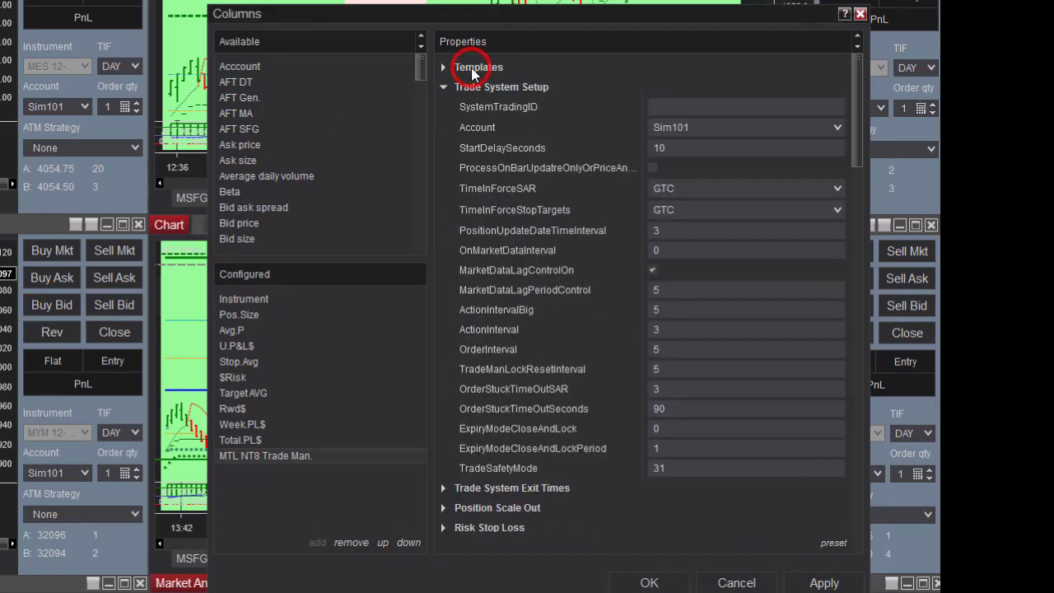
left_click(833, 128)
left_click(833, 128)
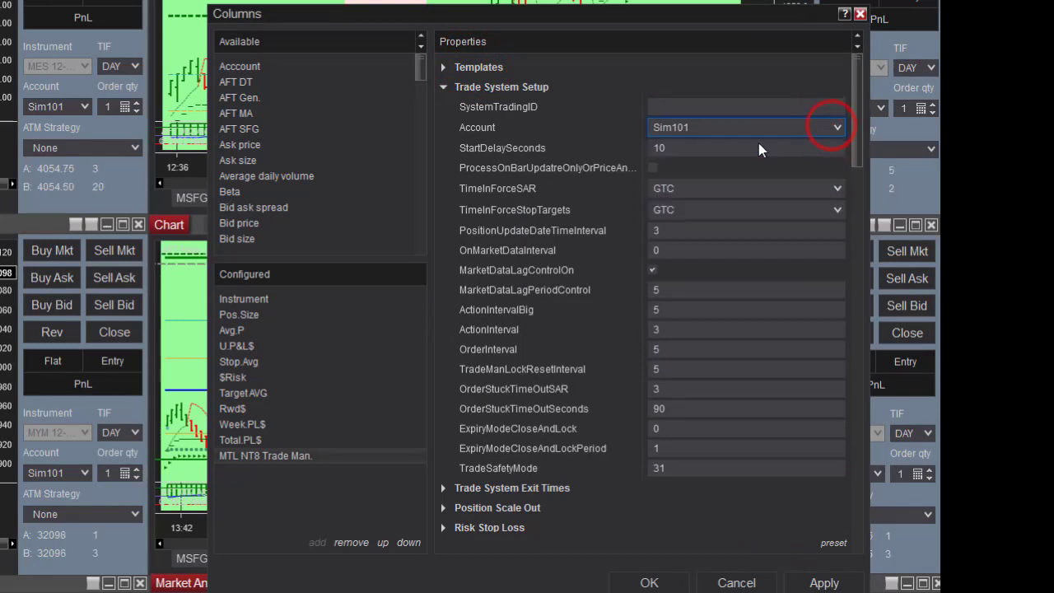
left_click(479, 88)
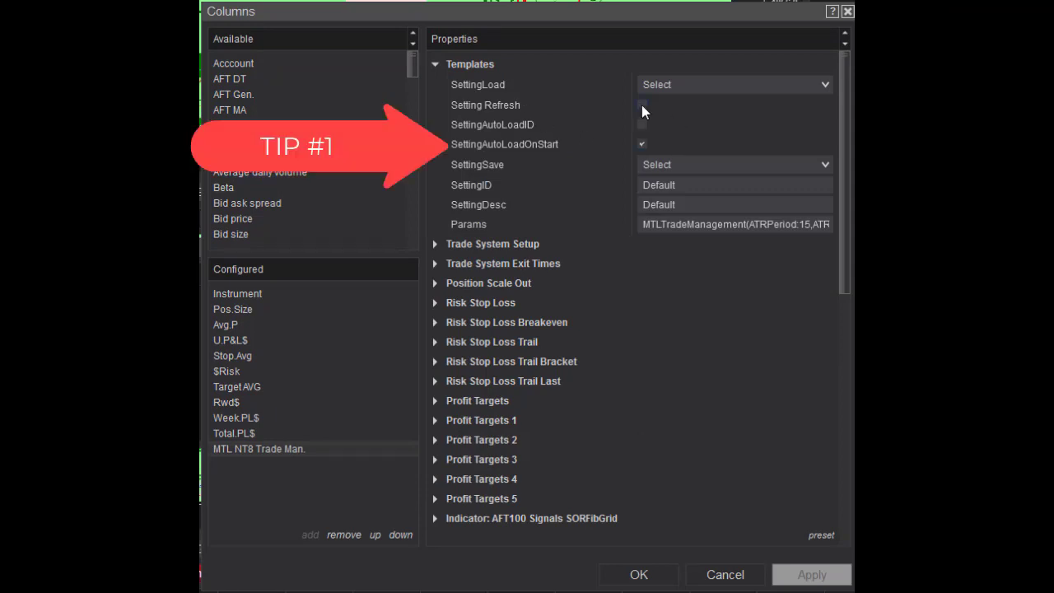
Step: Turn off SettingAutoLoadOnStart for the MTL NT8 Trade Man. column and accept the column settings
left_click(643, 144)
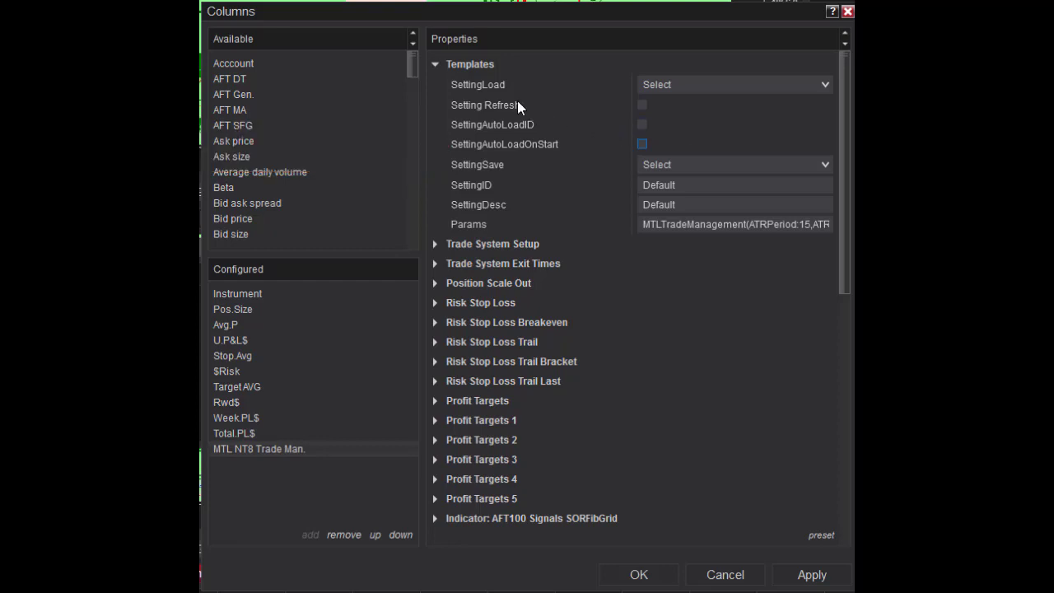
left_click(435, 64)
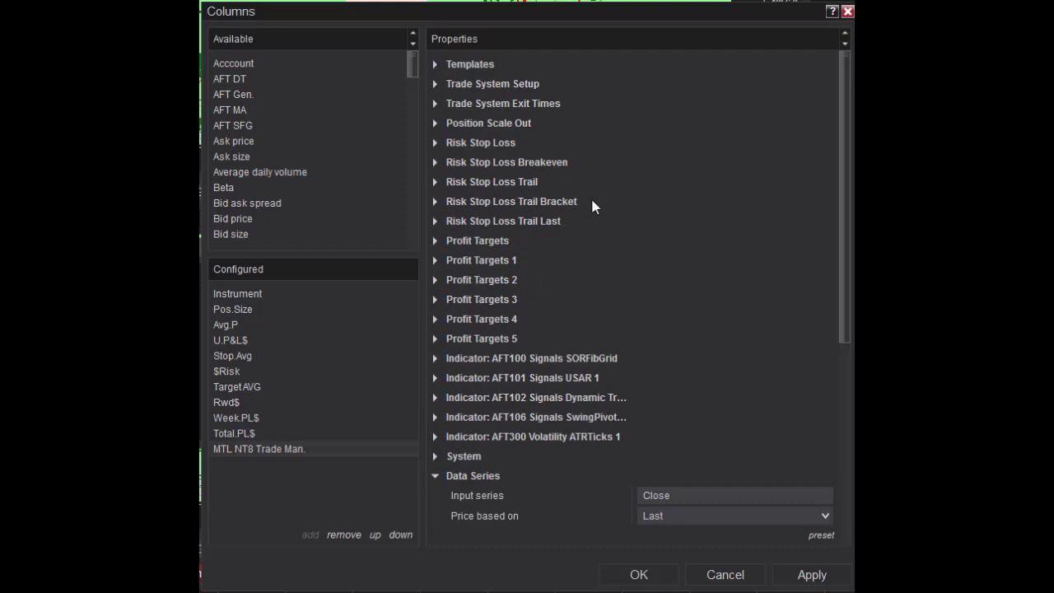
scroll(592, 200, "down", 5)
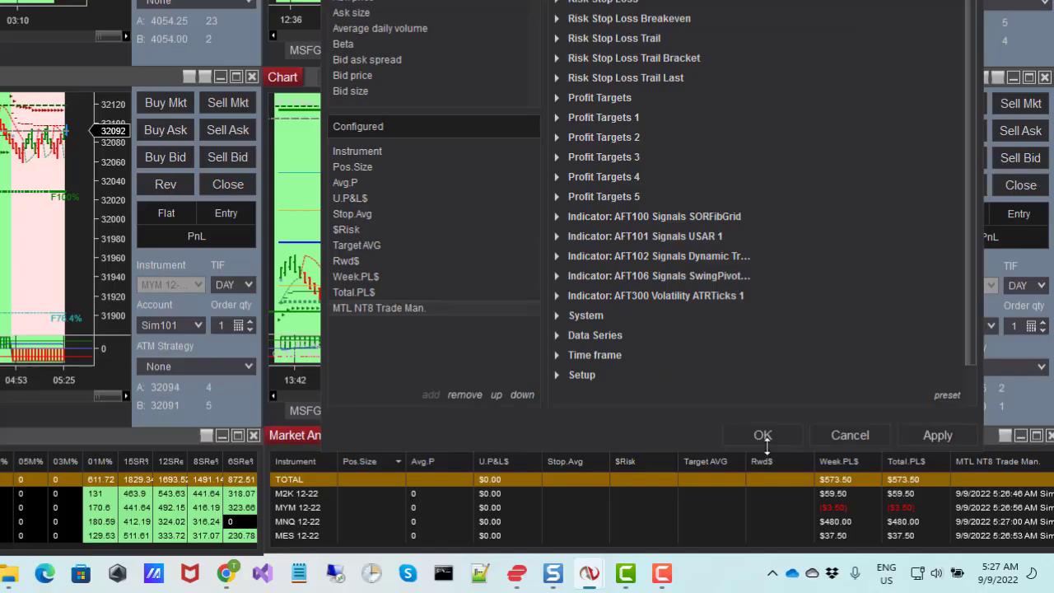
left_click(639, 574)
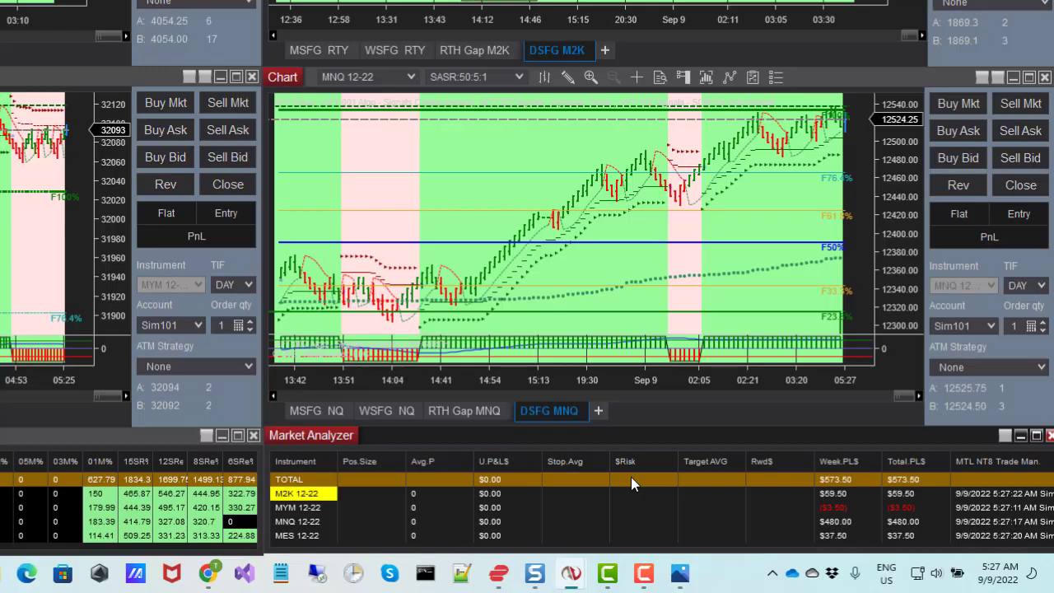
Step: Show tabs in the Market Analyzer and add a new Market Analyzer tab
right_click(631, 476)
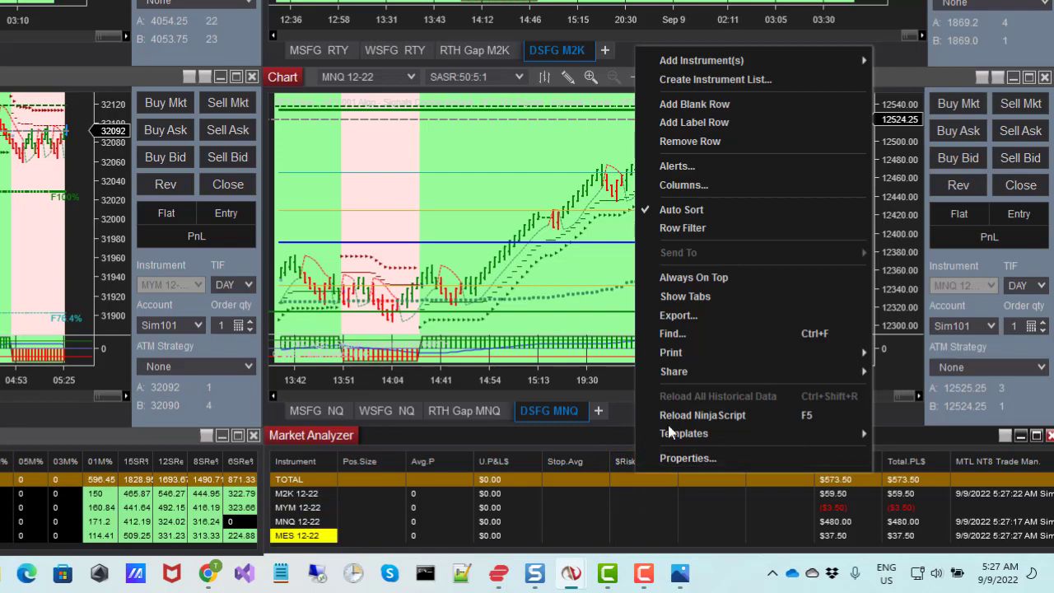
left_click(704, 297)
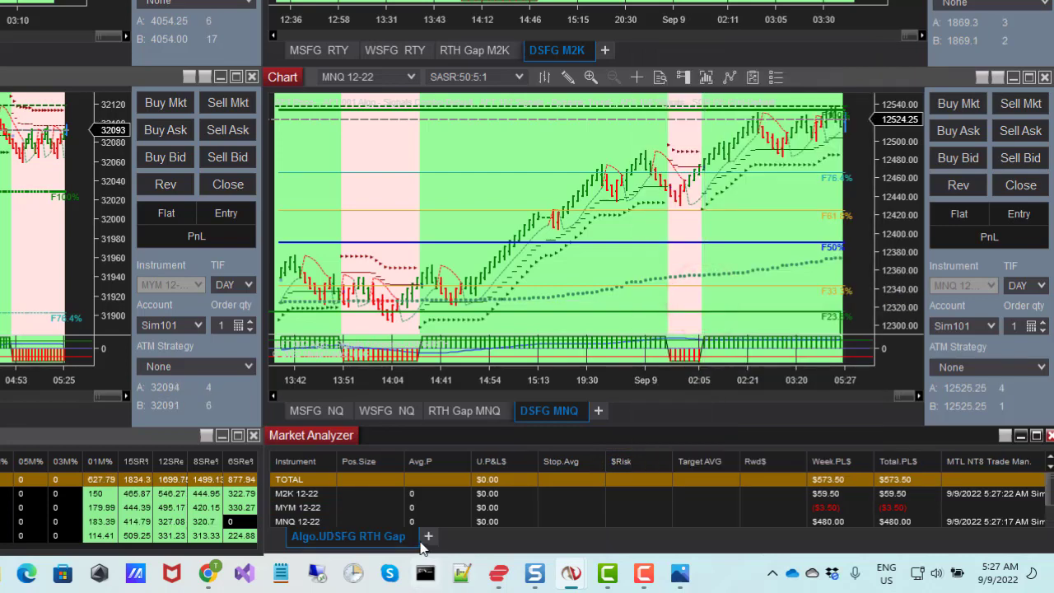
left_click(428, 536)
Step: Load the 2022-Algo-UDSFG-TradeMan template into the new Market Analyzer tab
right_click(642, 489)
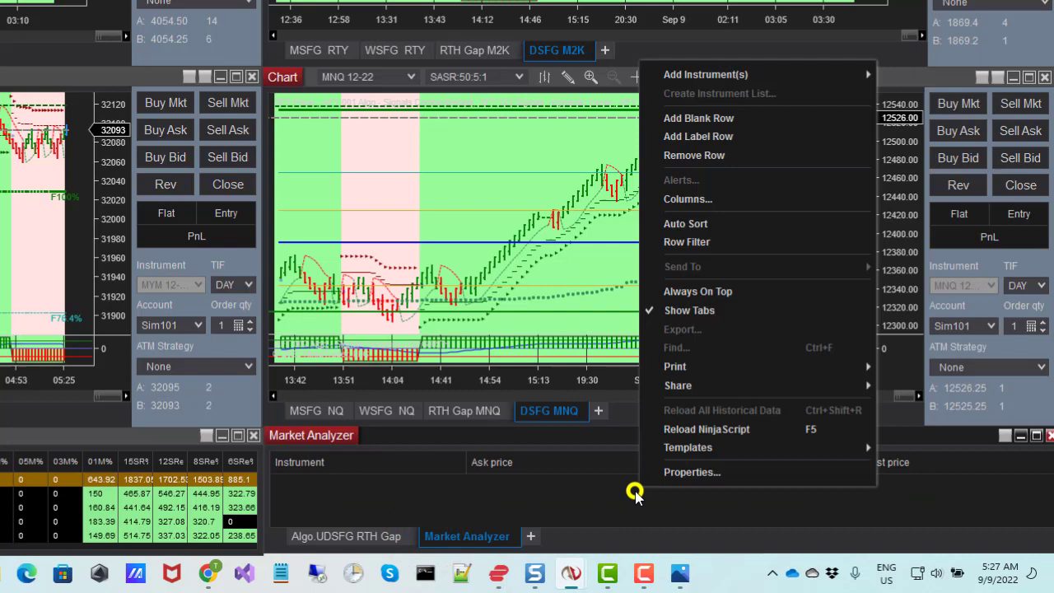
left_click(734, 456)
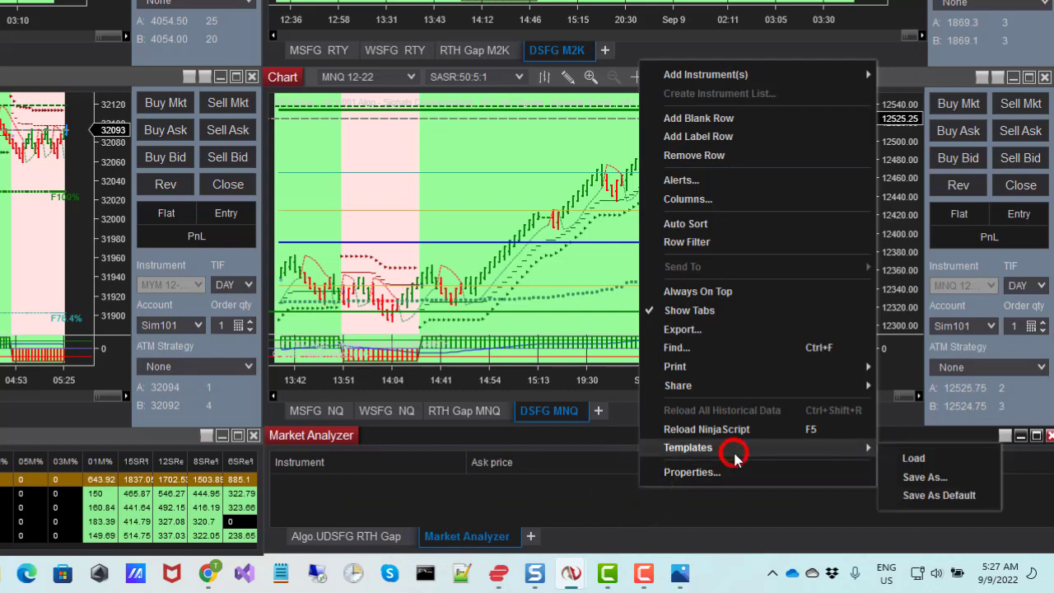
left_click(943, 458)
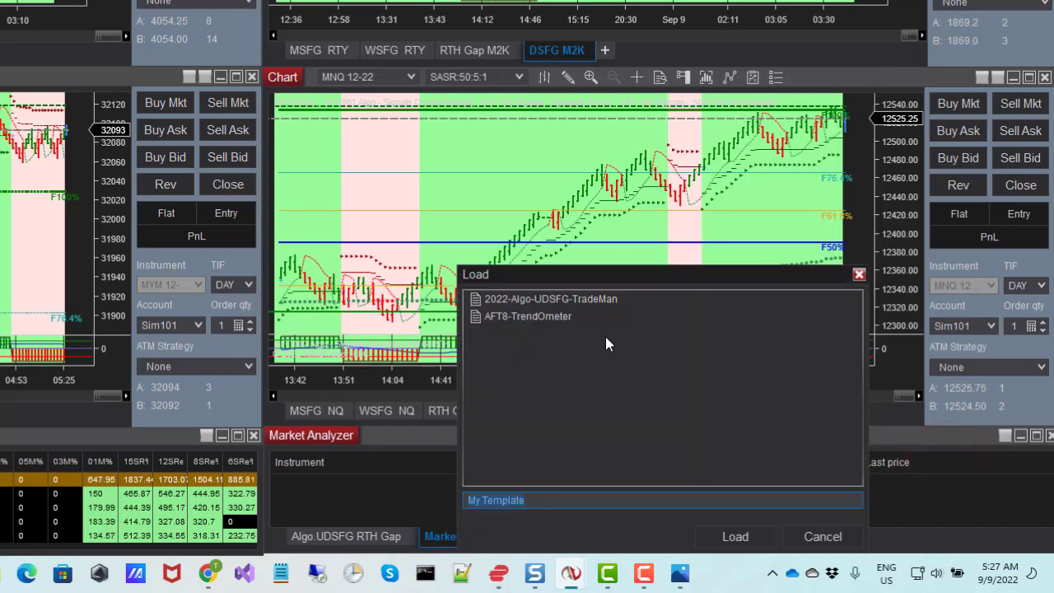
double_click(579, 300)
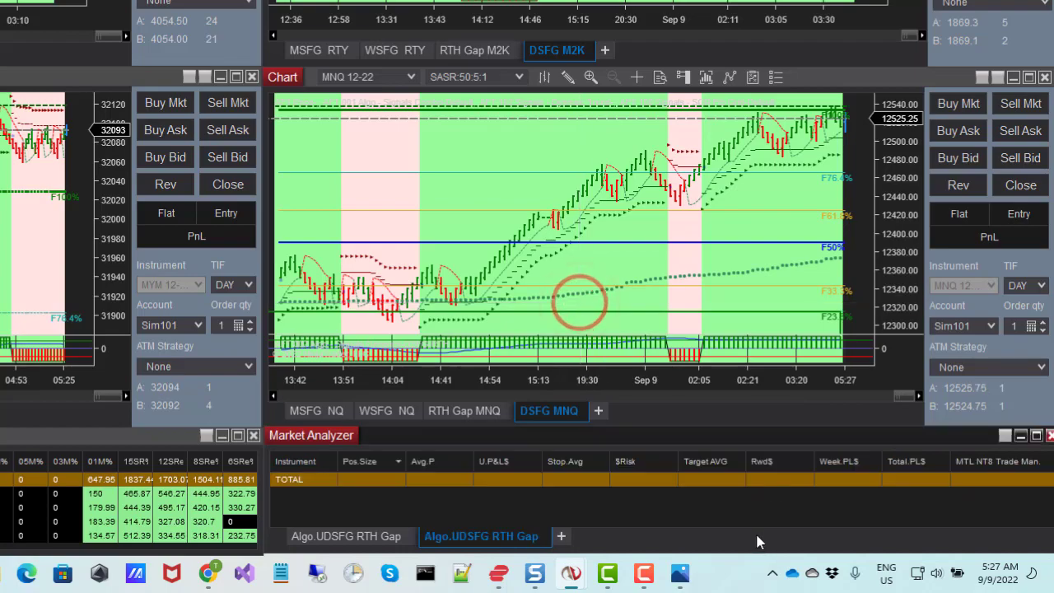
Step: In the new tab's column settings, switch the Pos.Size column from the simulation account to the brokerage account
right_click(717, 484)
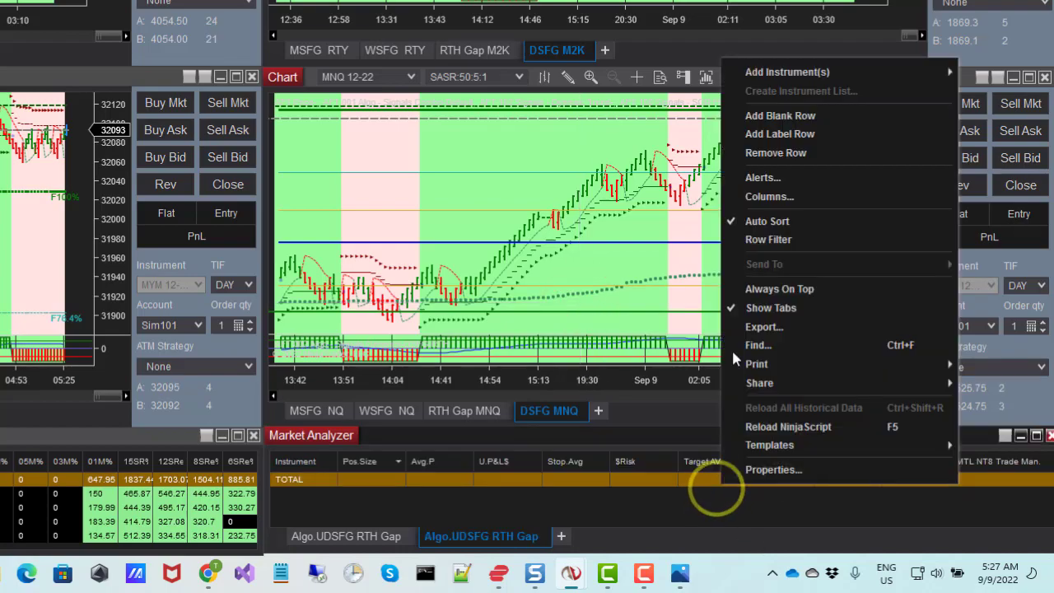
left_click(768, 194)
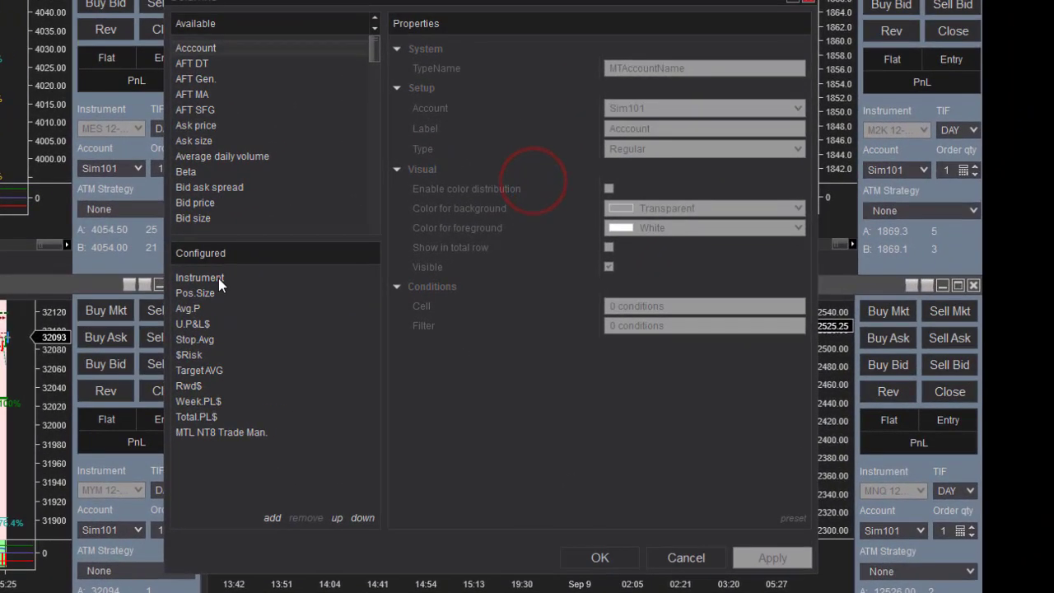
left_click(489, 304)
left_click(206, 293)
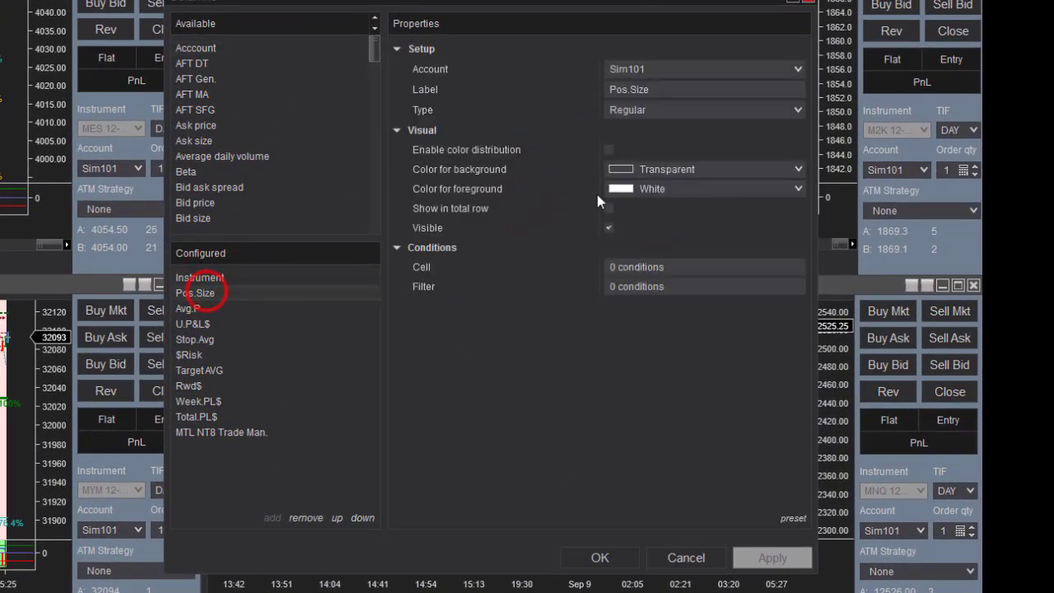
left_click(786, 70)
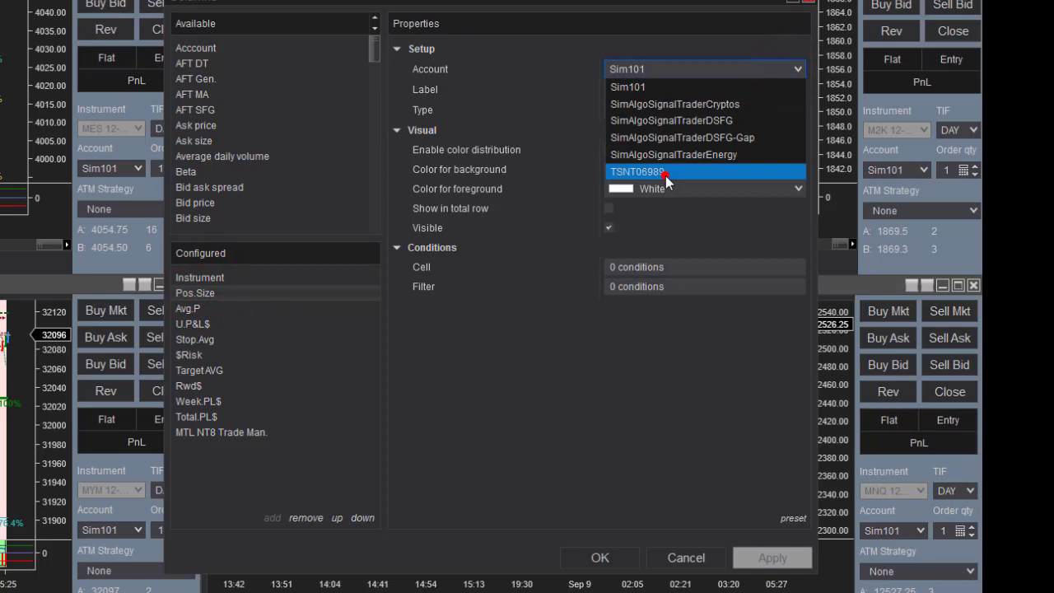
left_click(666, 171)
Step: Set the MTL NT8 Trade Man. column's account to the same brokerage account and accept the column settings
left_click(257, 422)
left_click(243, 433)
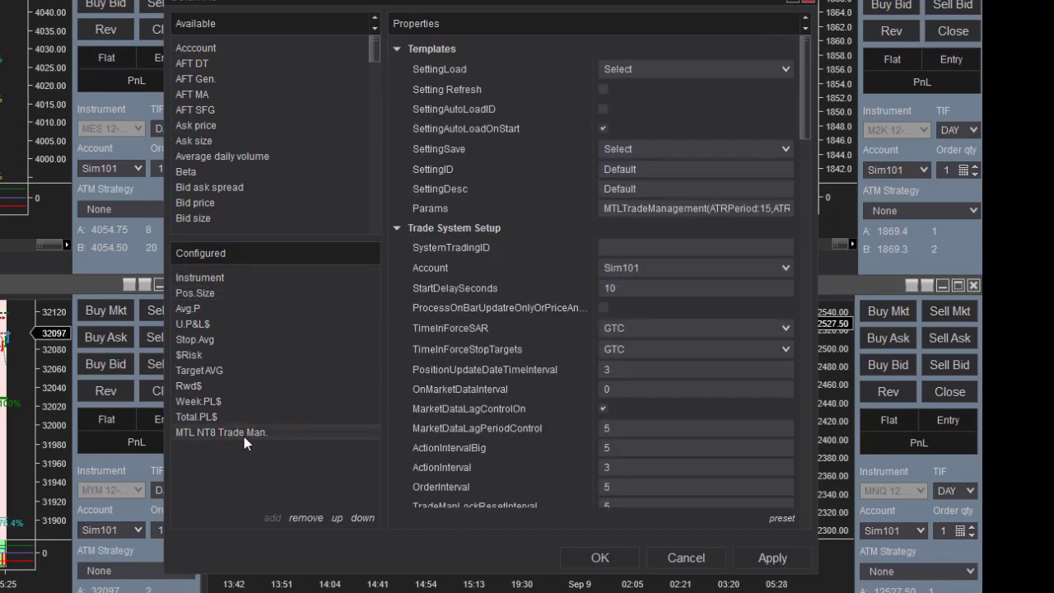
left_click(664, 268)
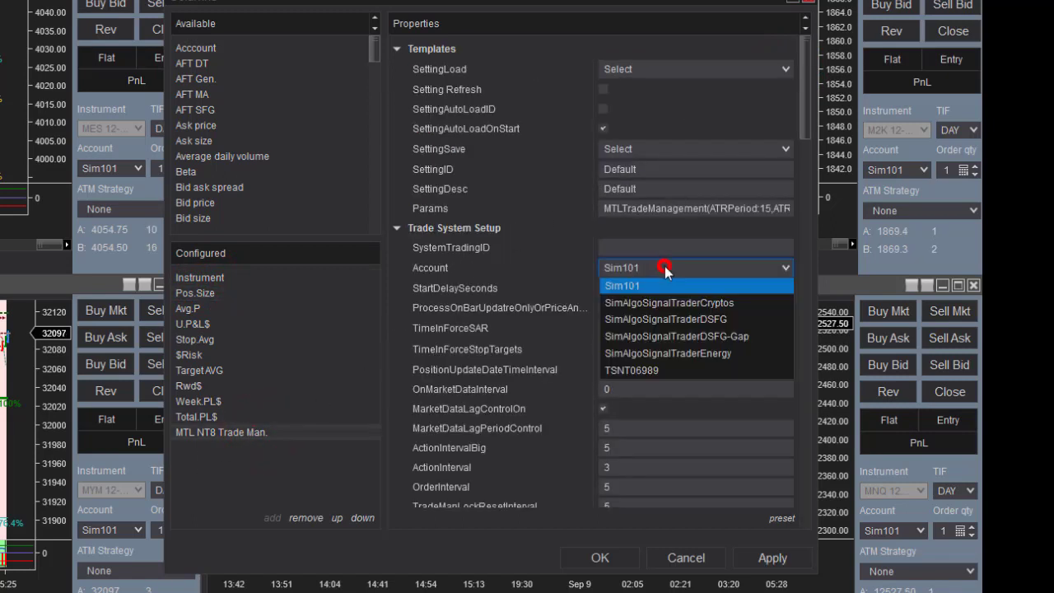
left_click(661, 364)
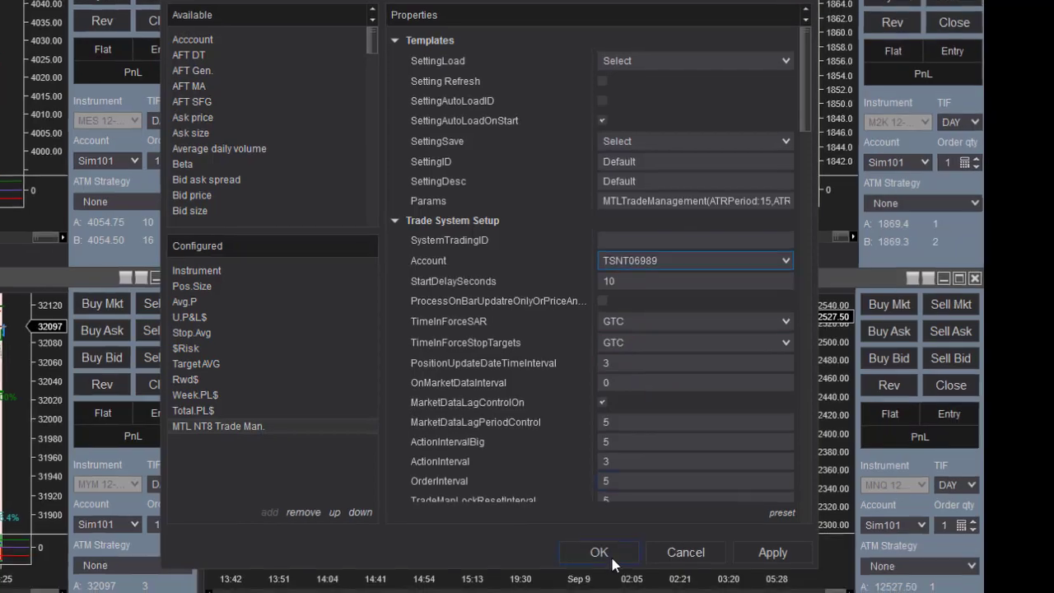
left_click(599, 557)
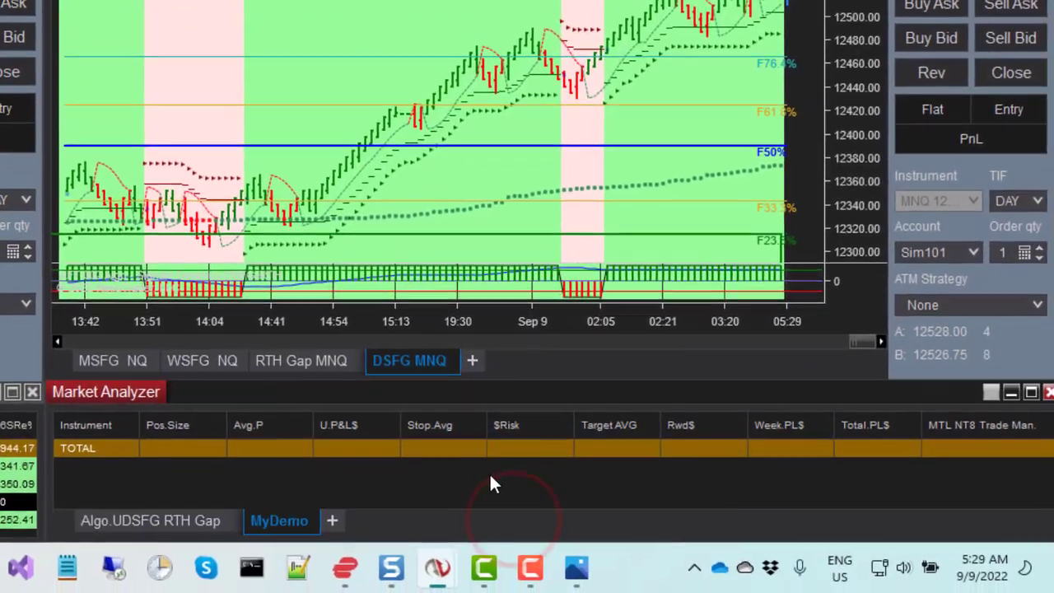
Step: Add the M2K 12-22 instrument to the MyDemo tab and begin adding another instrument
right_click(489, 483)
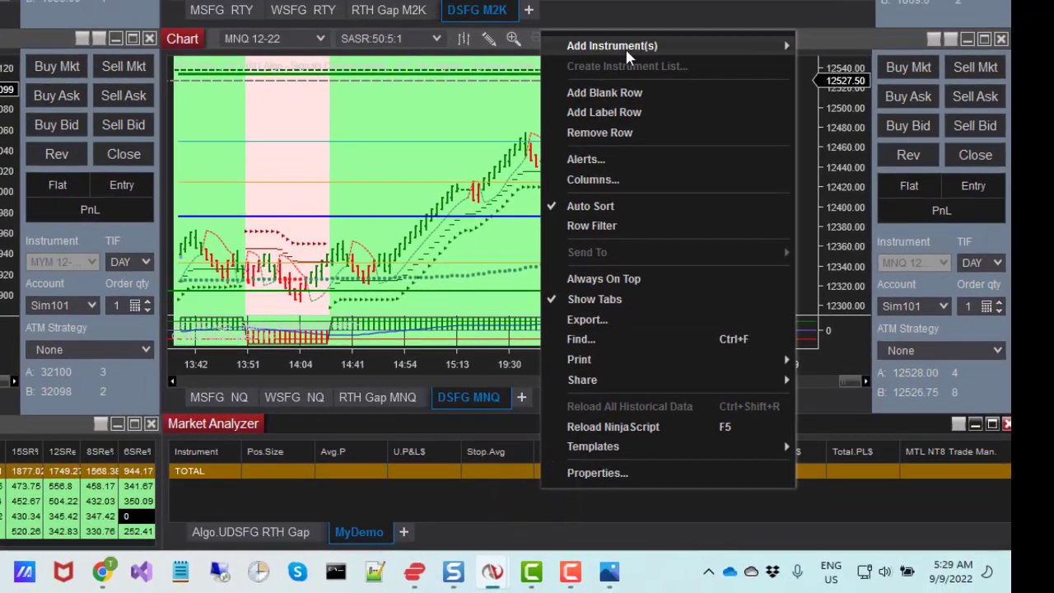
left_click(628, 46)
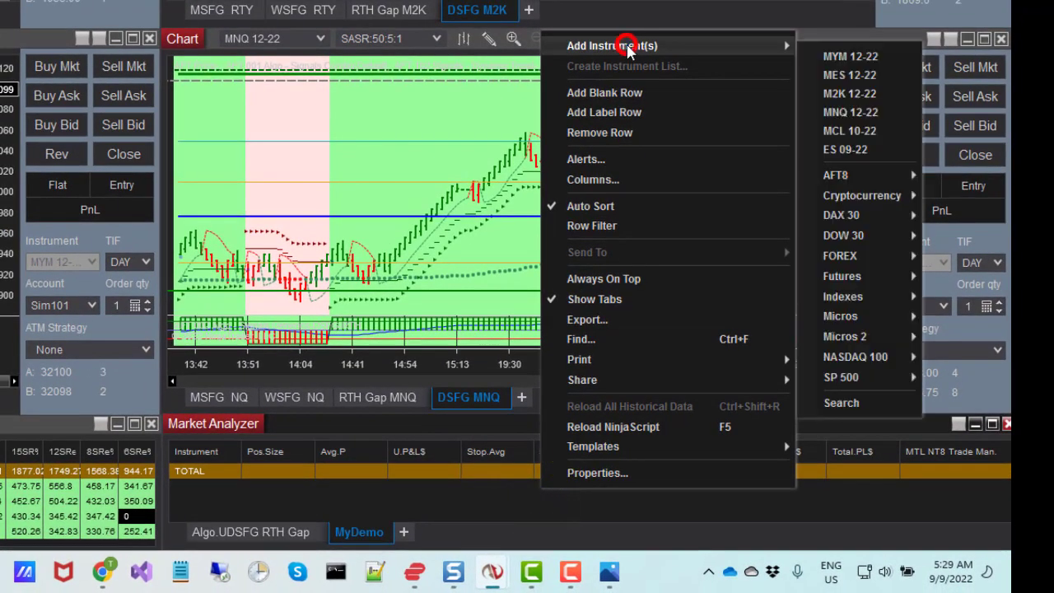
left_click(857, 97)
right_click(713, 499)
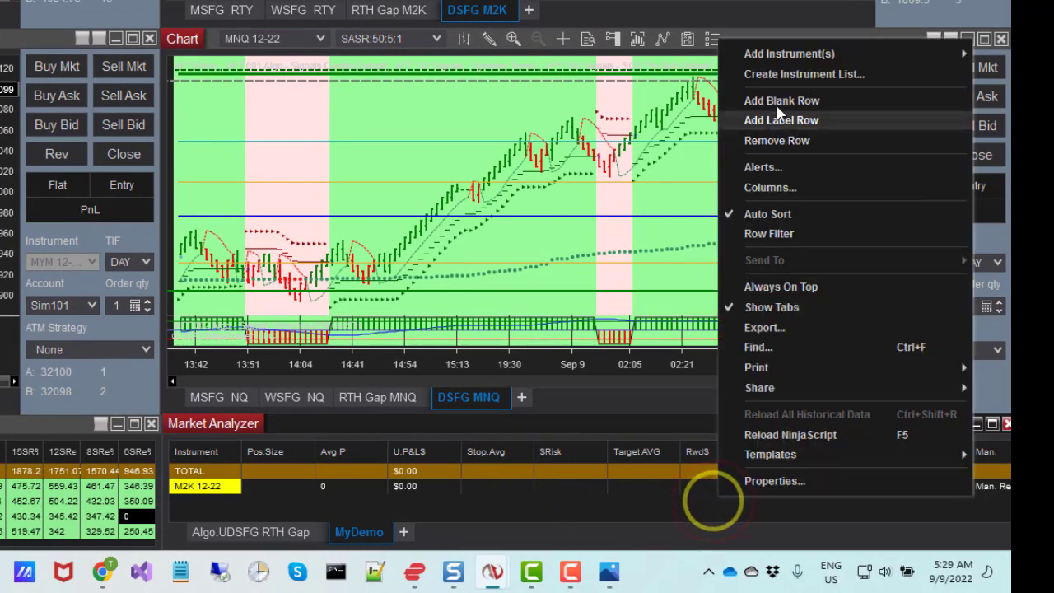
left_click(805, 53)
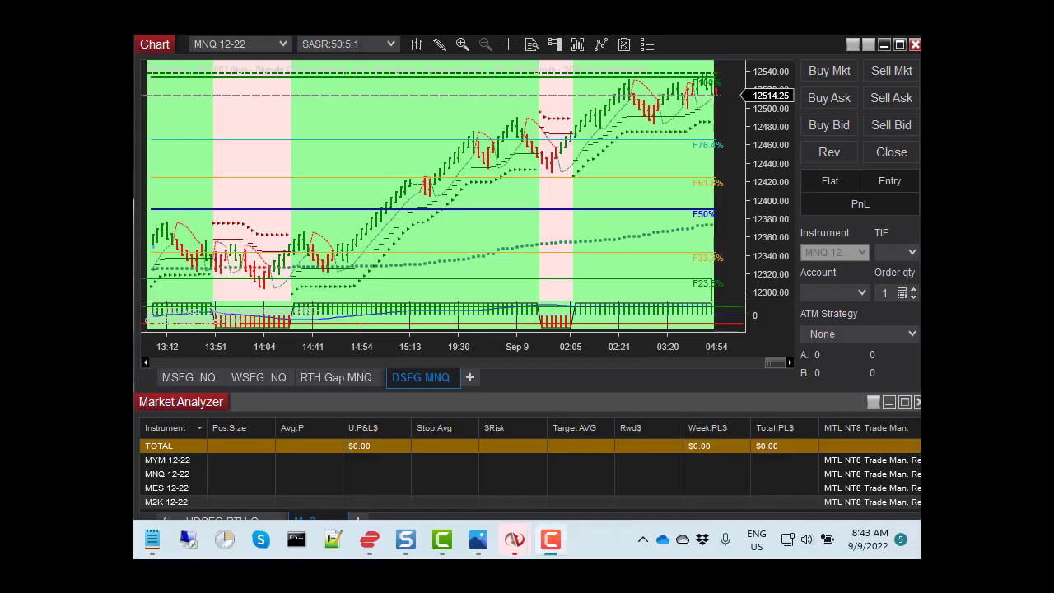
Step: Save the MyDemo tab's Market Analyzer settings as a new template named 2022-Algo-UDSFG-TradeMan-MyDemo
right_click(512, 500)
left_click(568, 463)
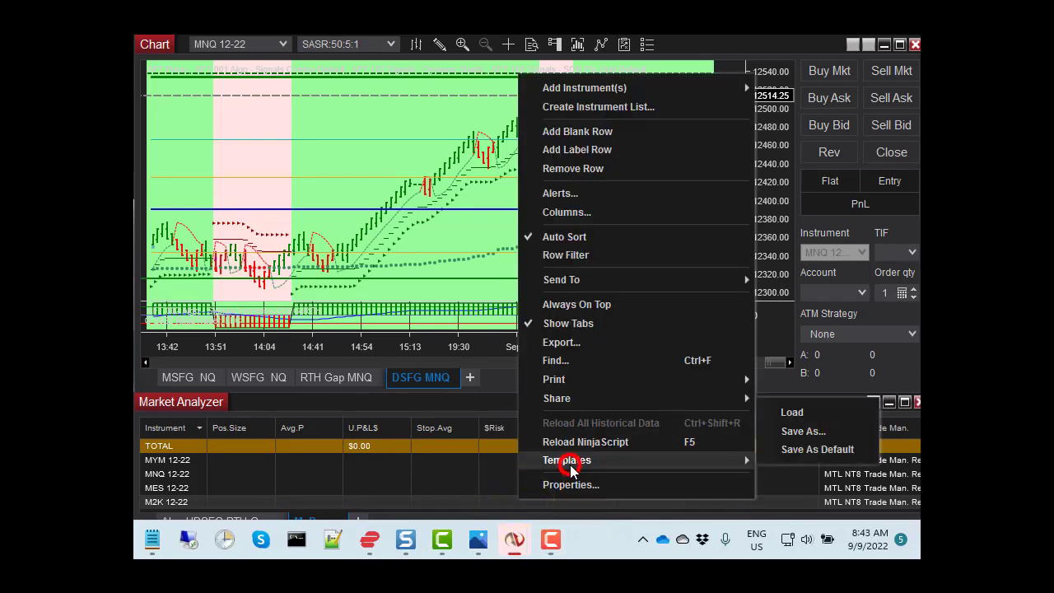
left_click(802, 430)
left_click(456, 266)
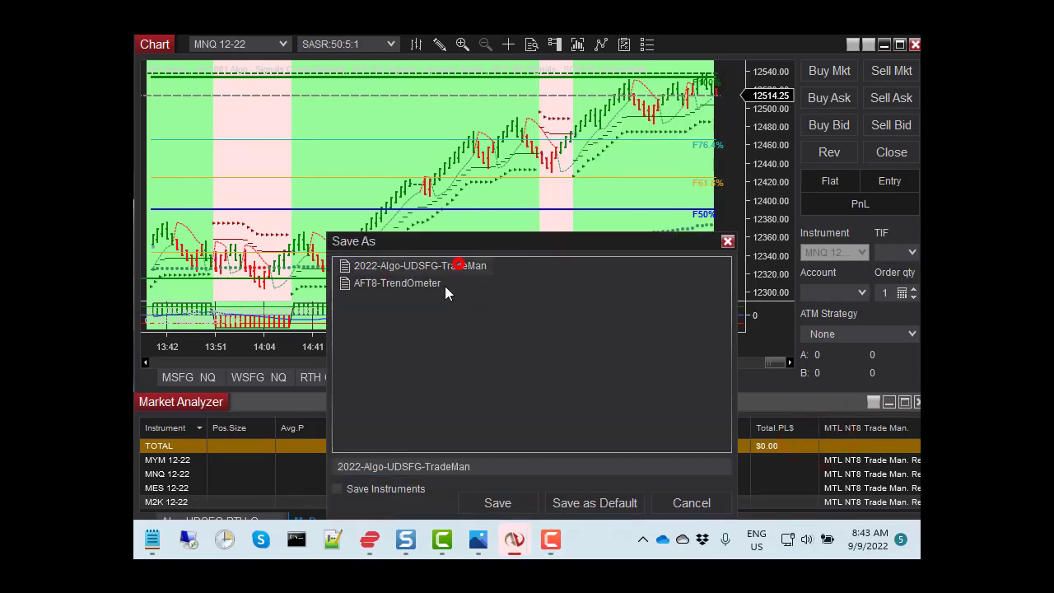
left_click(484, 465)
type("-MY")
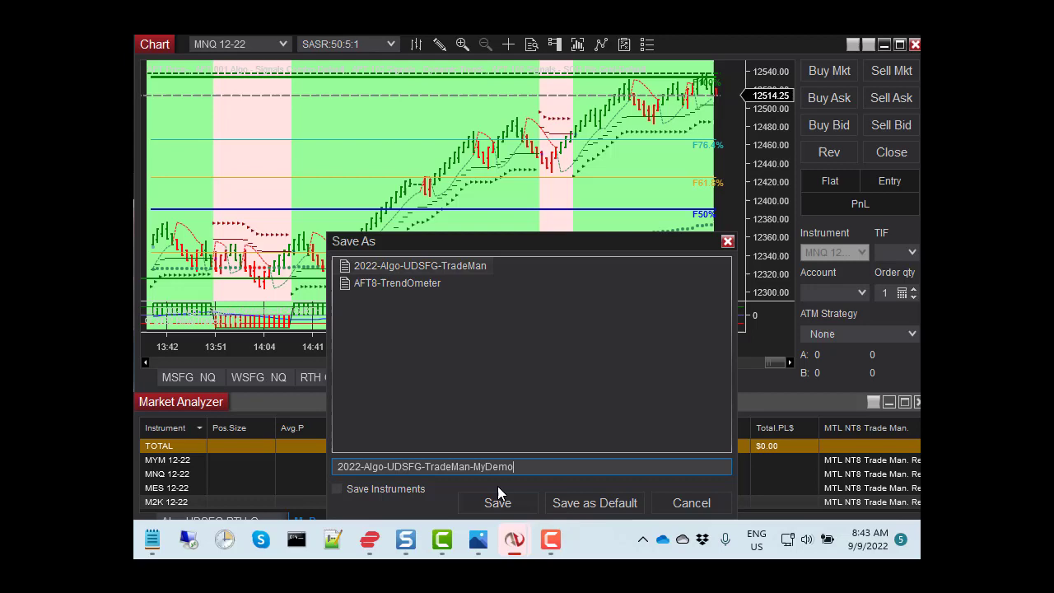
left_click(506, 510)
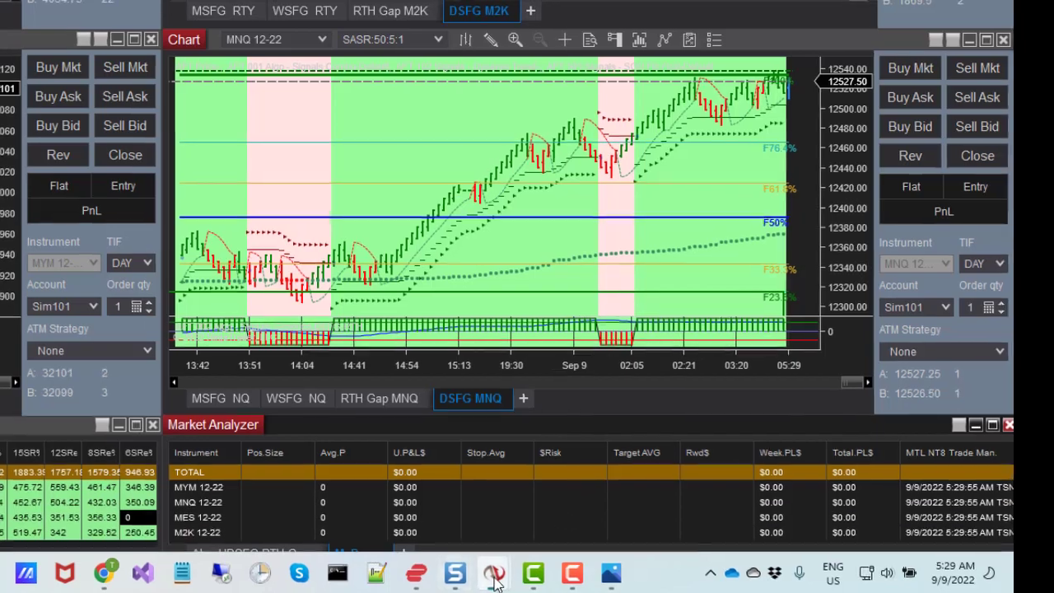
Step: Save the AFT8-SFG Breakout Trader-0000B workspace as a new workspace named AFT8-SFG Breakout Trader-0000B-MyDemo
mouse_move(494, 581)
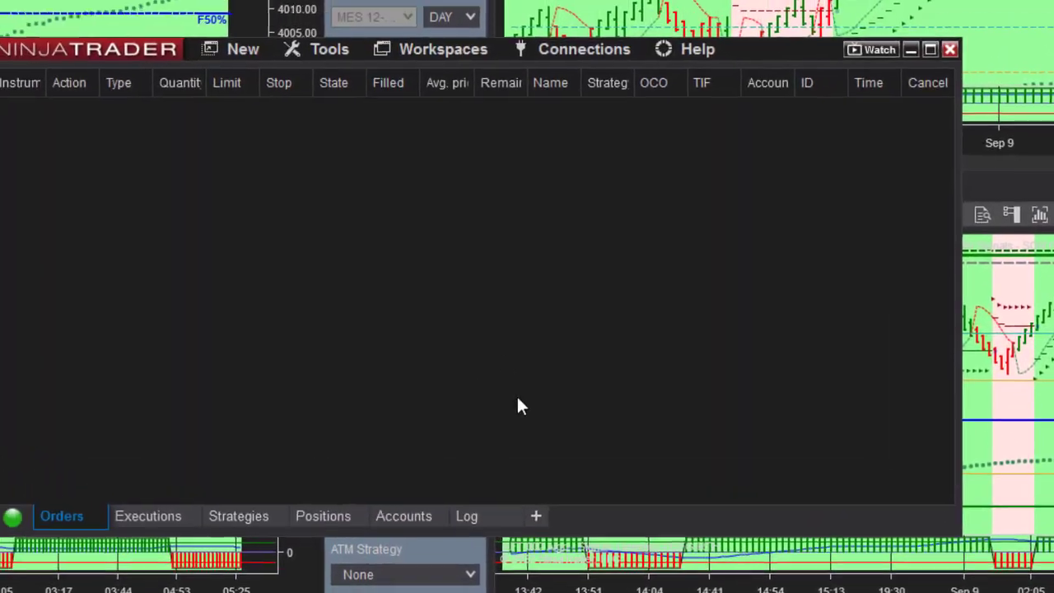
left_click(441, 51)
mouse_move(670, 132)
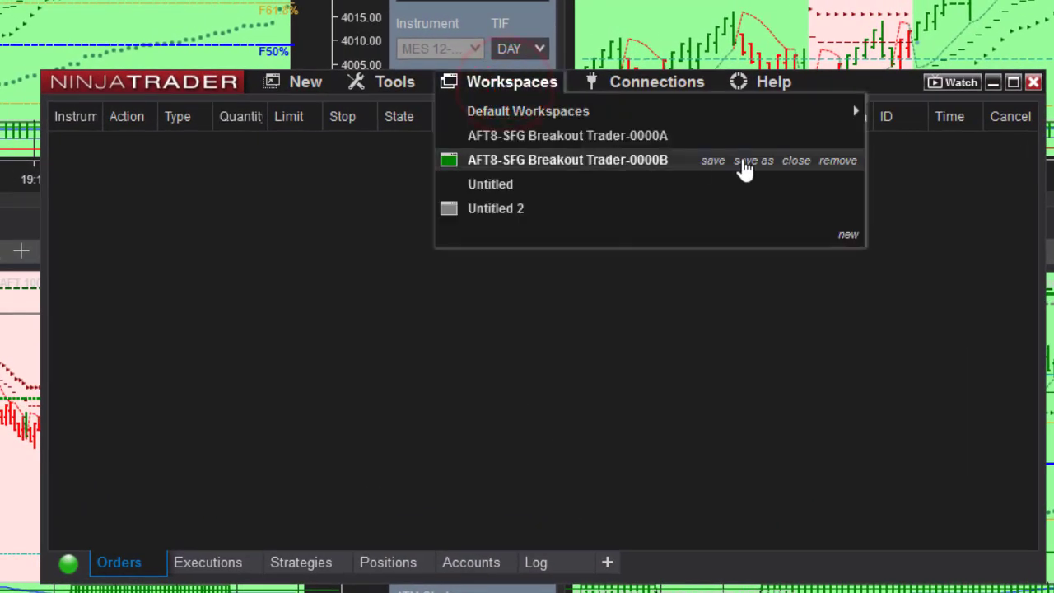
left_click(743, 162)
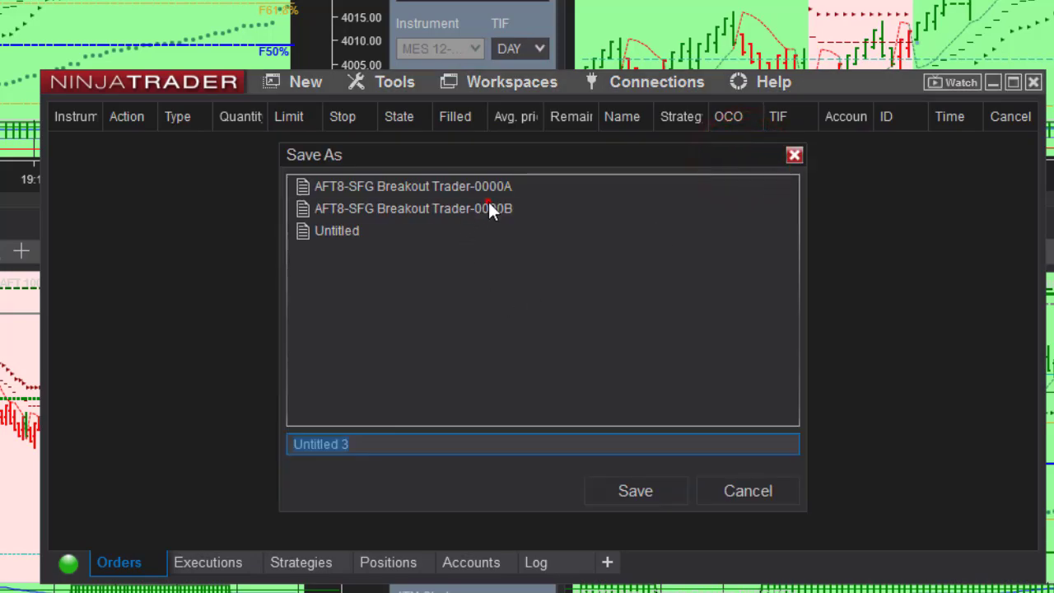
left_click(488, 208)
left_click(527, 441)
type("-MyDemo")
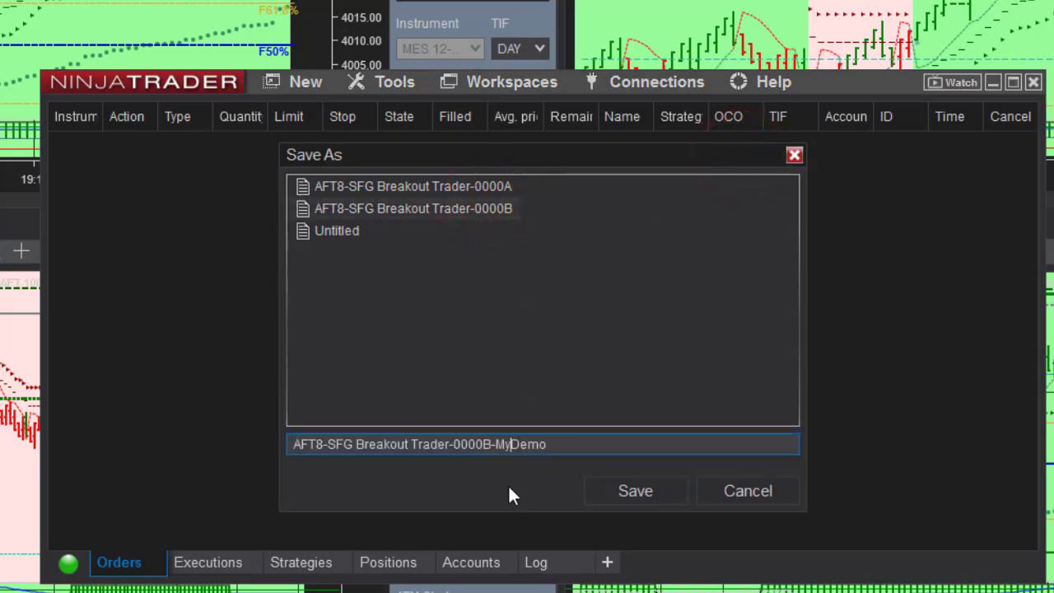
left_click(635, 492)
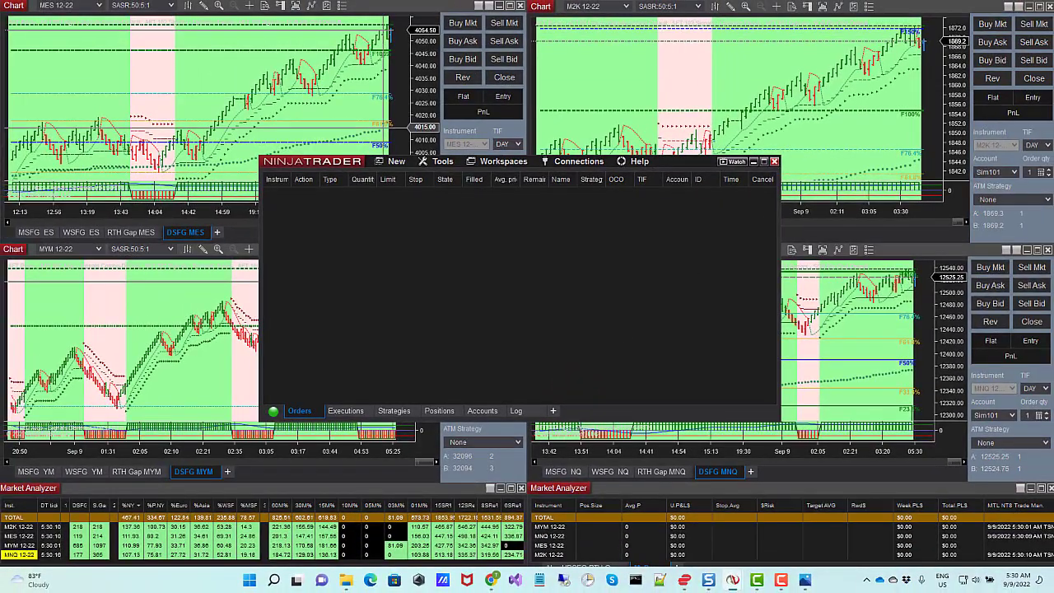
Step: Uncover the MES 12-22 chart and switch its trading account from Sim101 to the demo brokerage account, disabling global simulation mode
left_click_drag(328, 159, 662, 219)
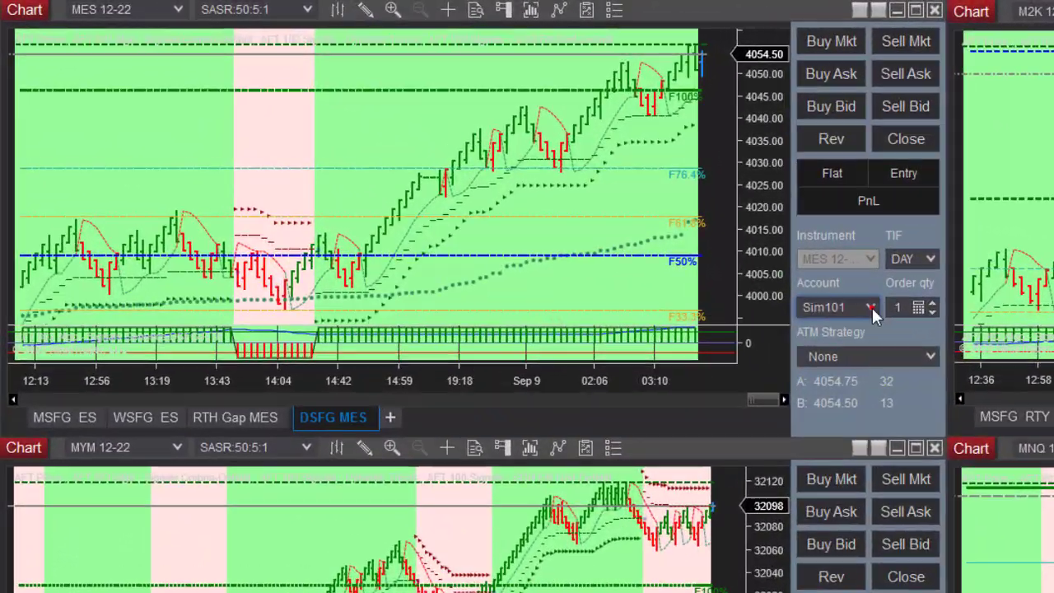
left_click(761, 268)
left_click(768, 297)
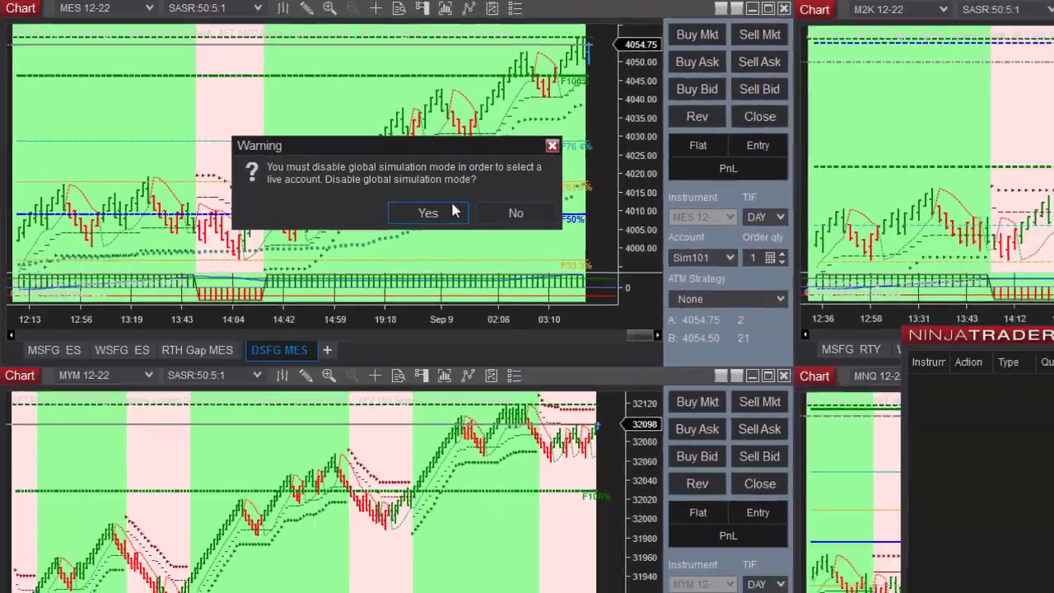
left_click(520, 255)
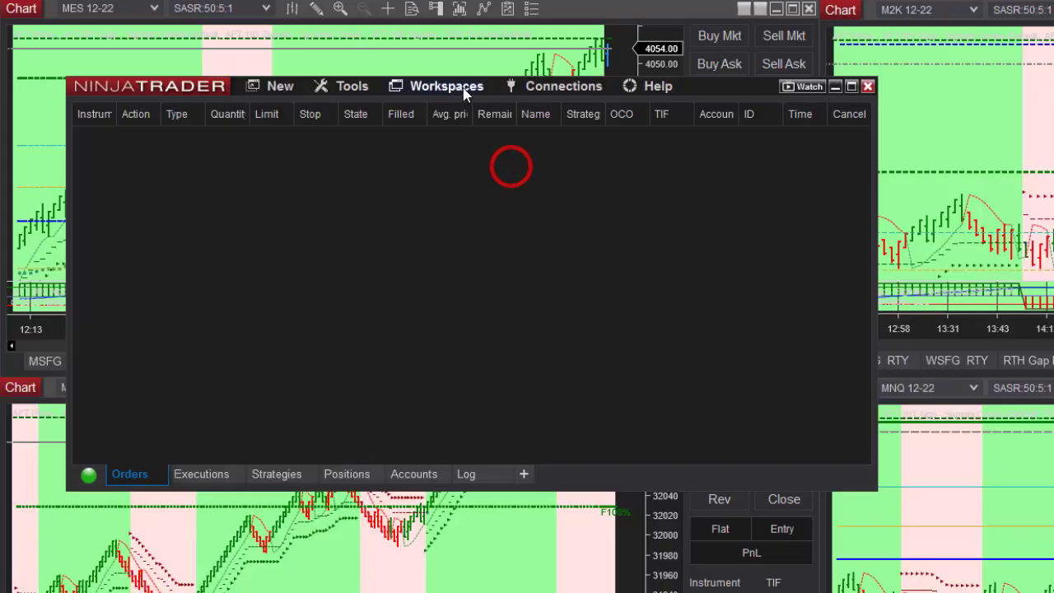
Step: Save the MyDemo workspace with its current settings and bring the MES, MNQ and MYM chart windows to the front
left_click(835, 222)
left_click(651, 170)
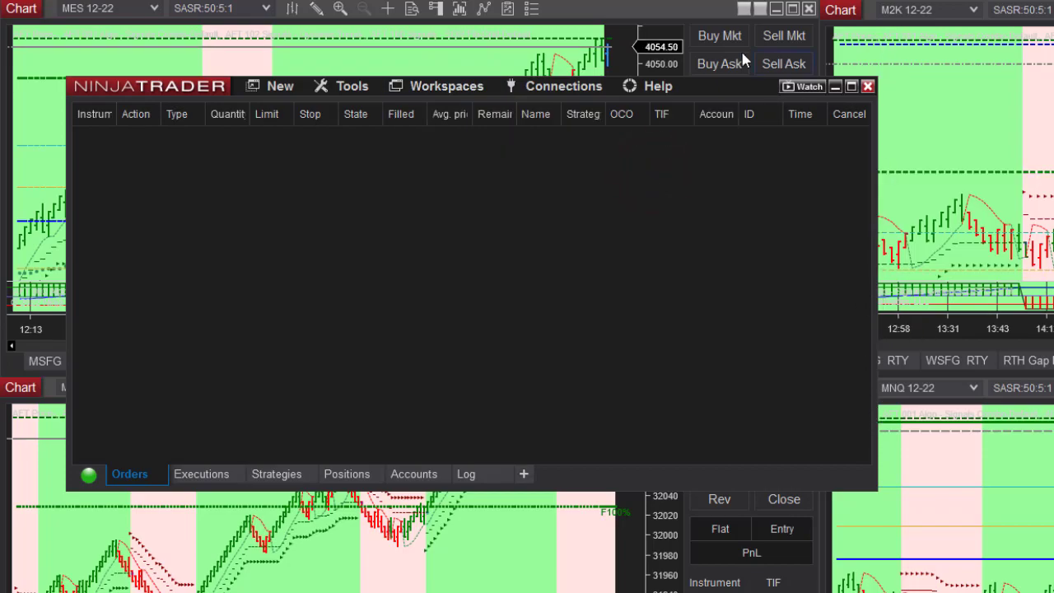
left_click(701, 13)
left_click(917, 255)
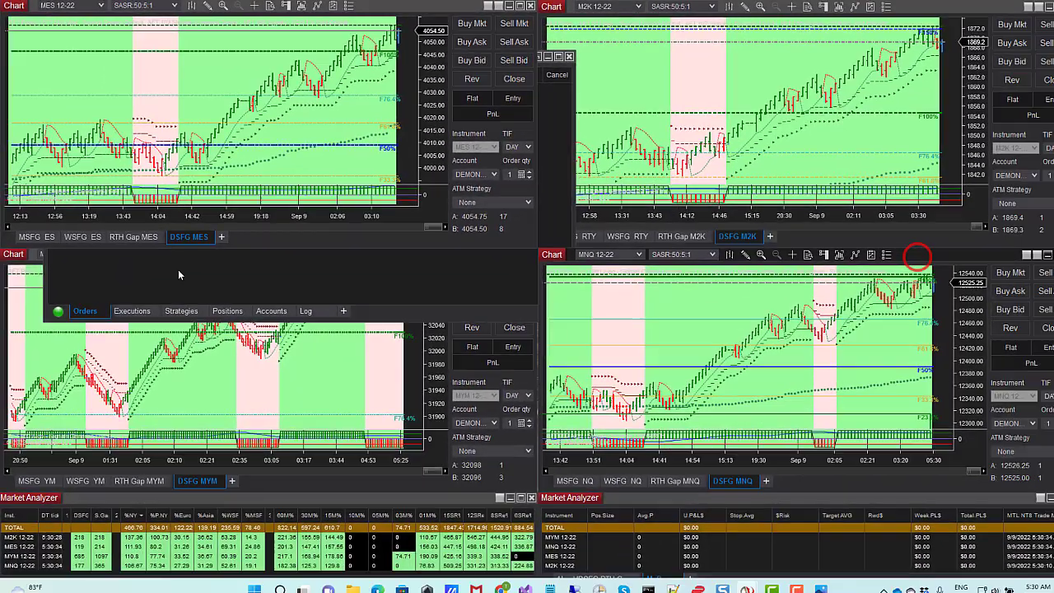
left_click(11, 258)
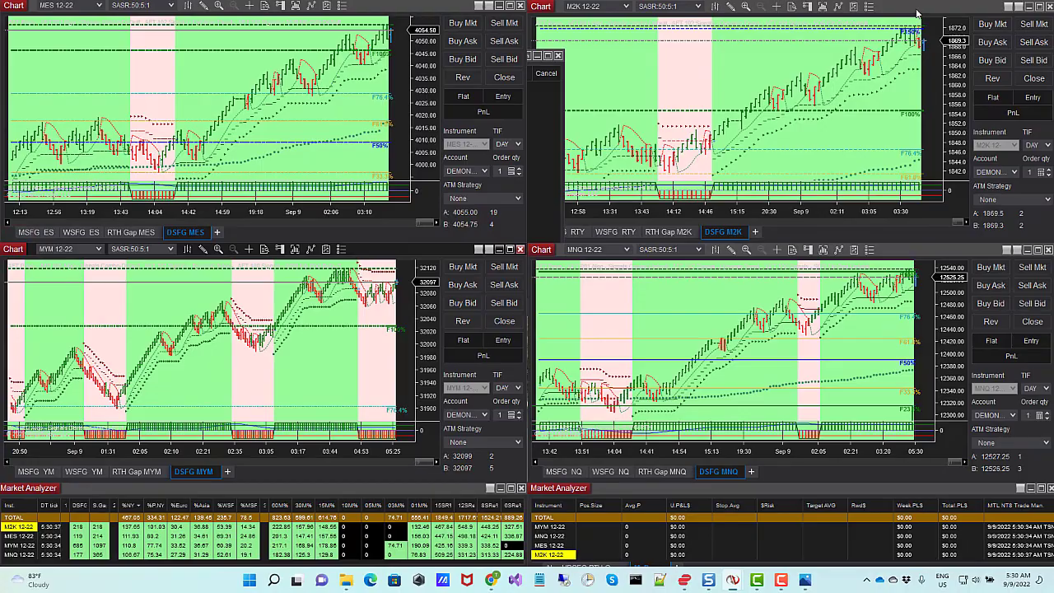
Step: Set the MNQ 12-22 chart's order quantity to 3 and place a buy order at market
left_click(1047, 416)
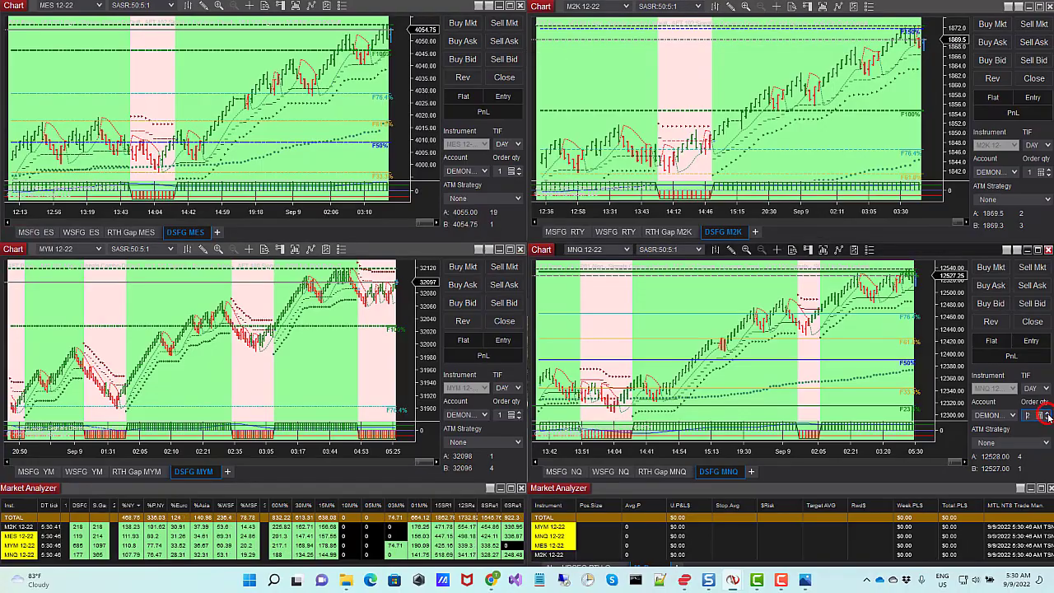
left_click(992, 269)
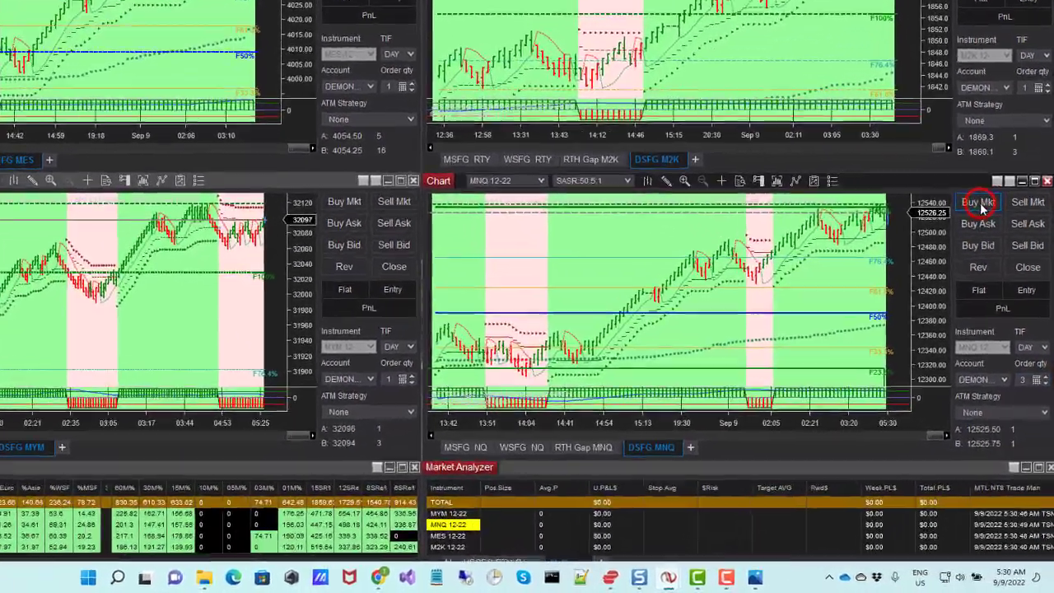